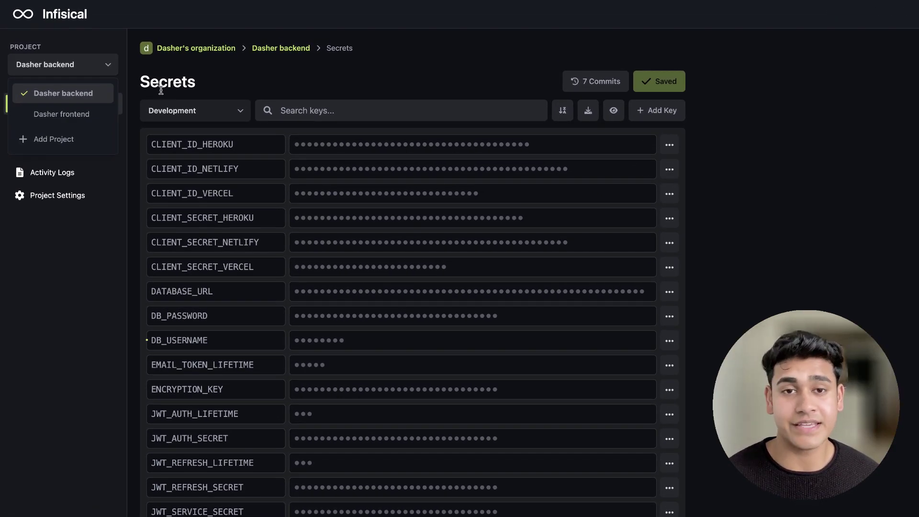
- Dismiss the project list, view the environment options, and reverse-sort the Development secrets
left_click(170, 85)
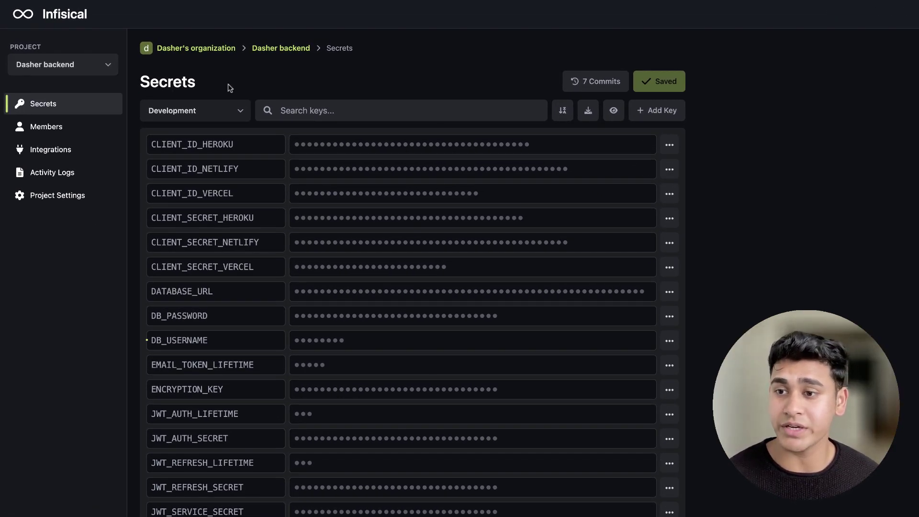
left_click(222, 113)
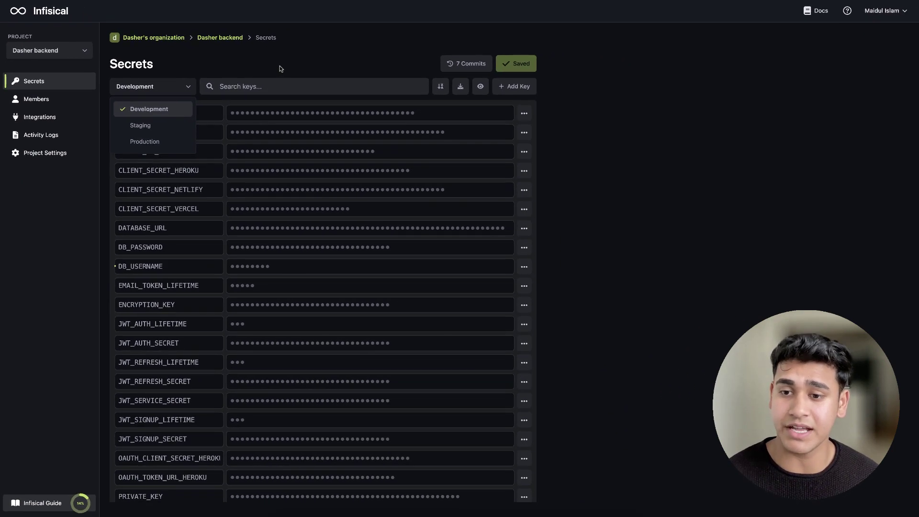
left_click(441, 87)
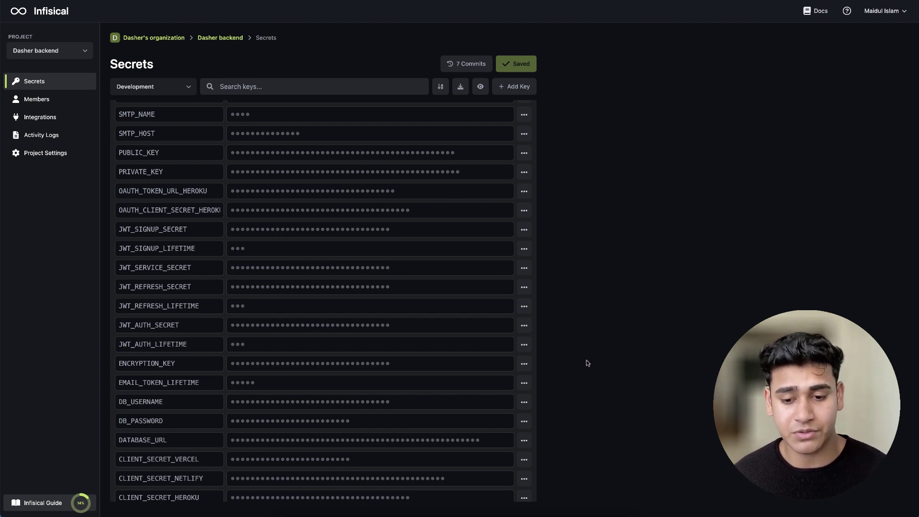
- Open the DATABASE_URL secret's details and version history
left_click(524, 440)
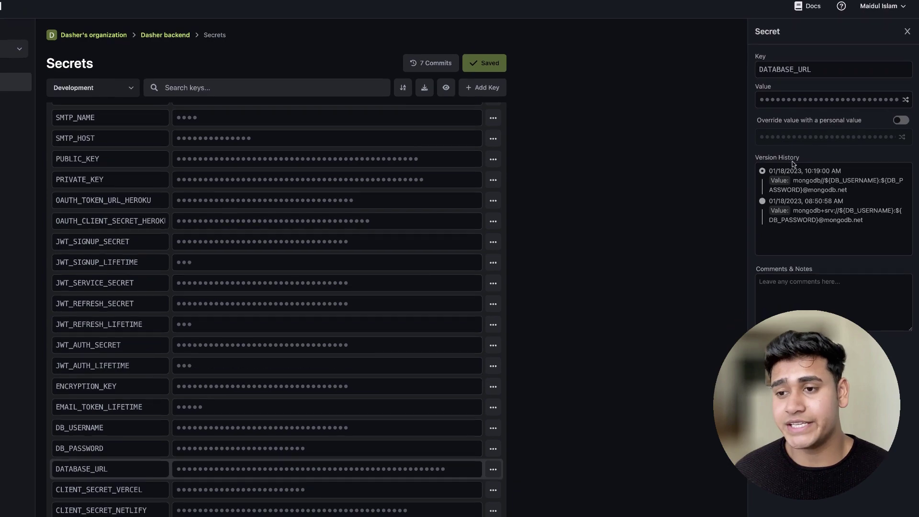
scroll(790, 165, "down", 2)
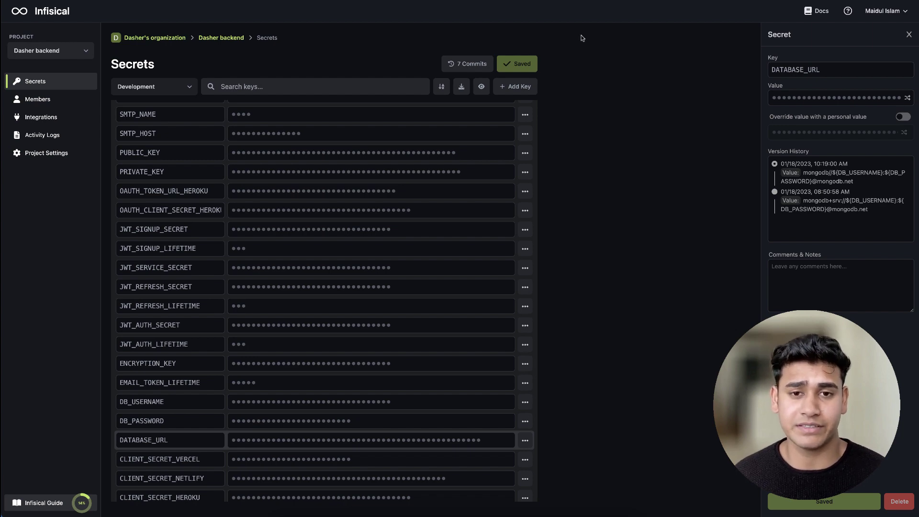
- Browse the secret snapshot history, explore an earlier snapshot, then close the recovery list
left_click(467, 64)
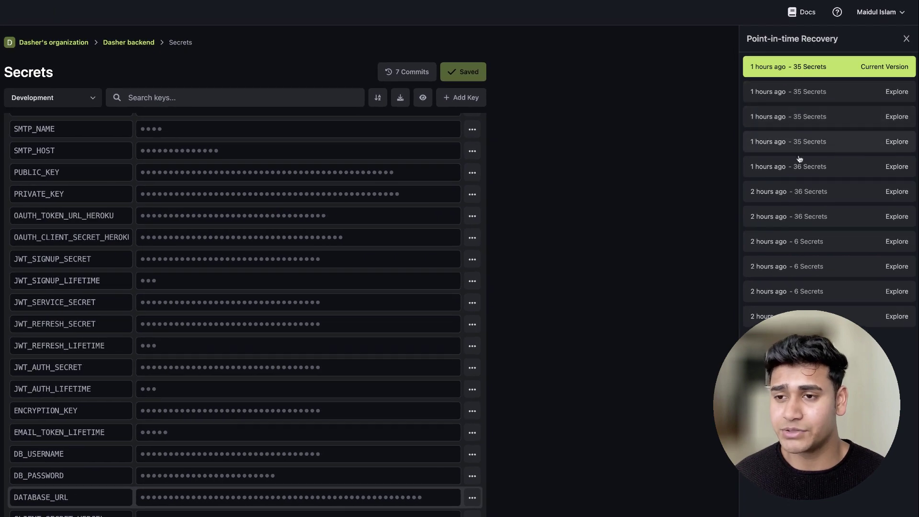
left_click(799, 166)
left_click(616, 325)
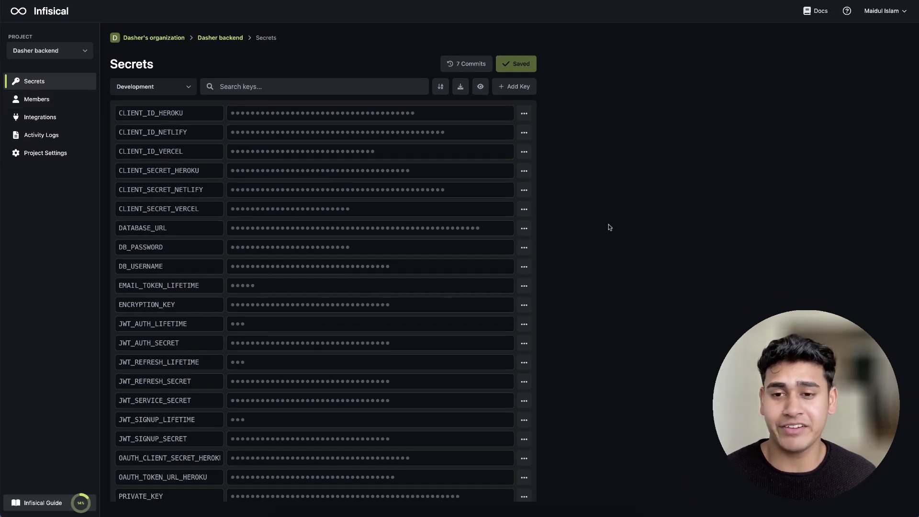
- Go to the project's Integrations page to check the GitHub and Netlify syncs
left_click(40, 116)
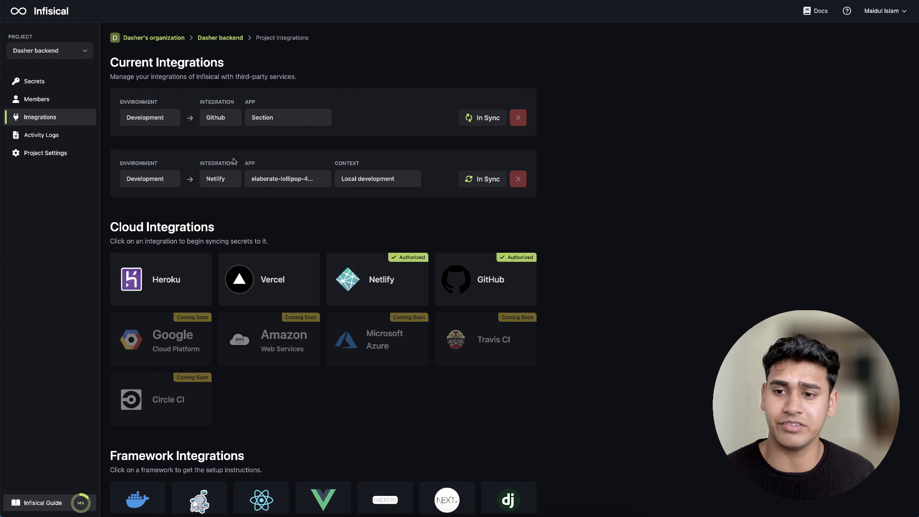
- Expand the '1 Secrets Updated' activity log event, then close its change details
left_click(41, 134)
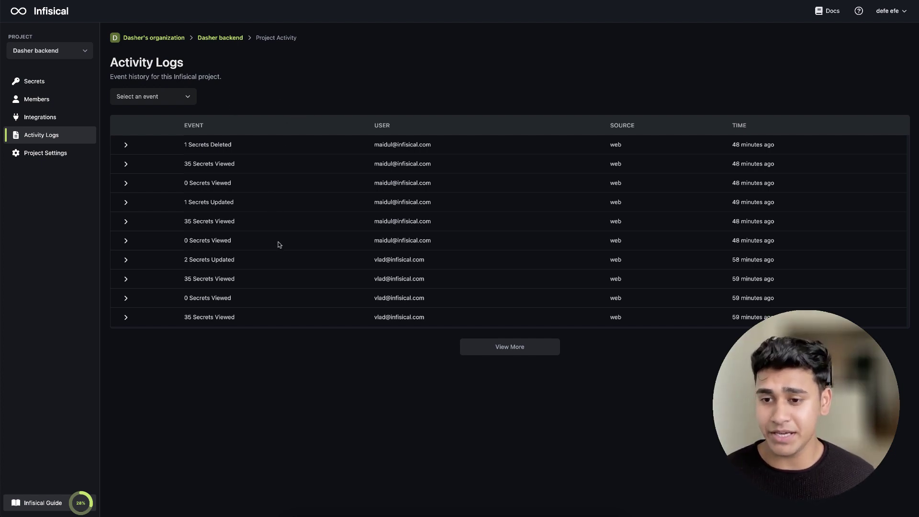
left_click(127, 203)
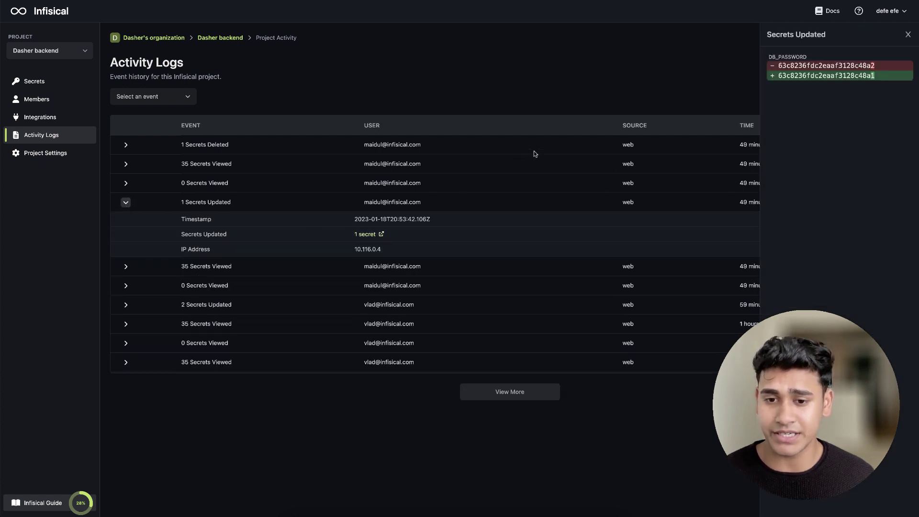
left_click(907, 34)
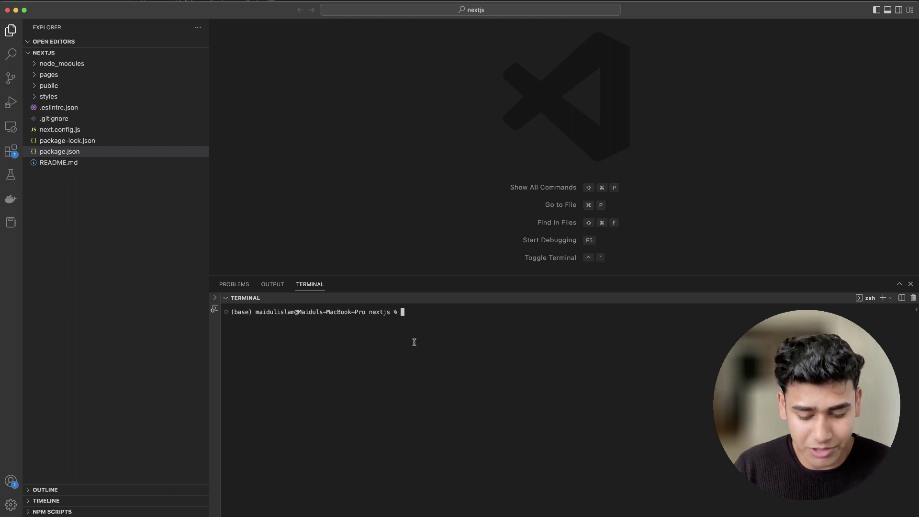
type("infi")
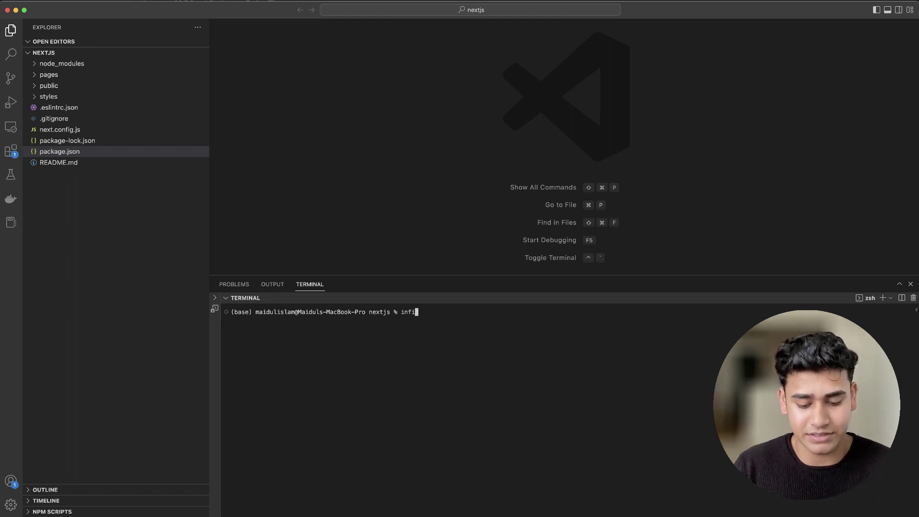
type("sical init")
- Run 'infisical init' and link the Next.js folder to Dasher frontend
key("Return")
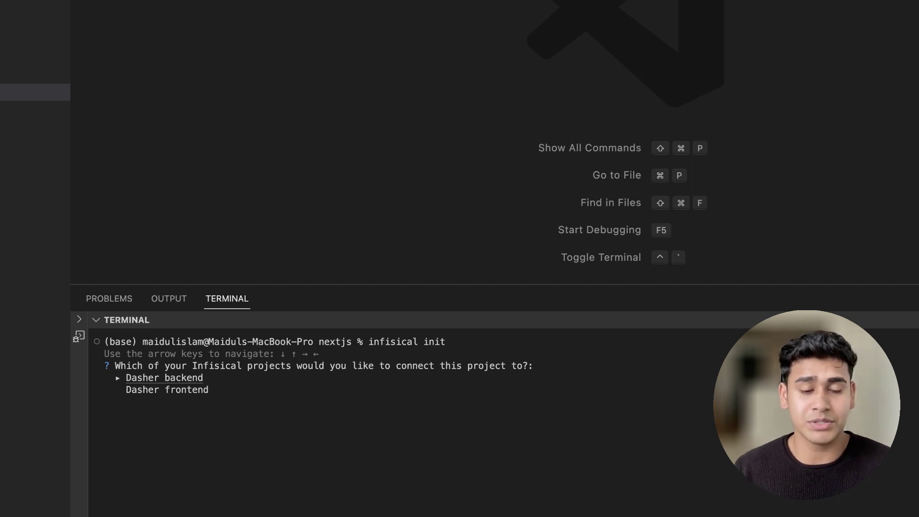
key("Down")
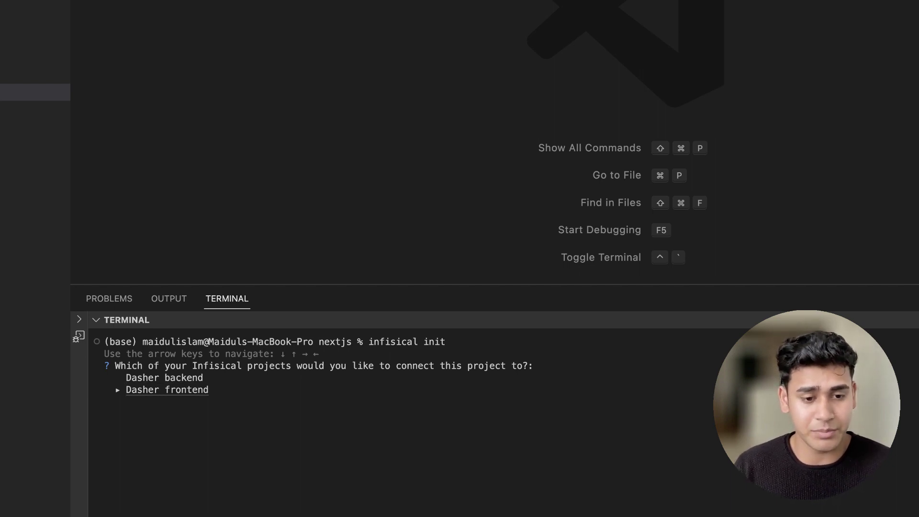
key("Return")
type("infisical run ")
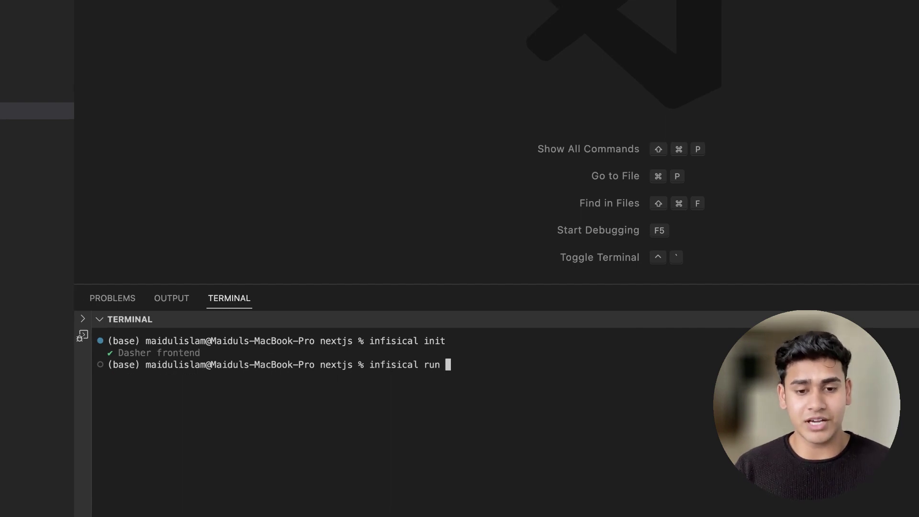
type("--")
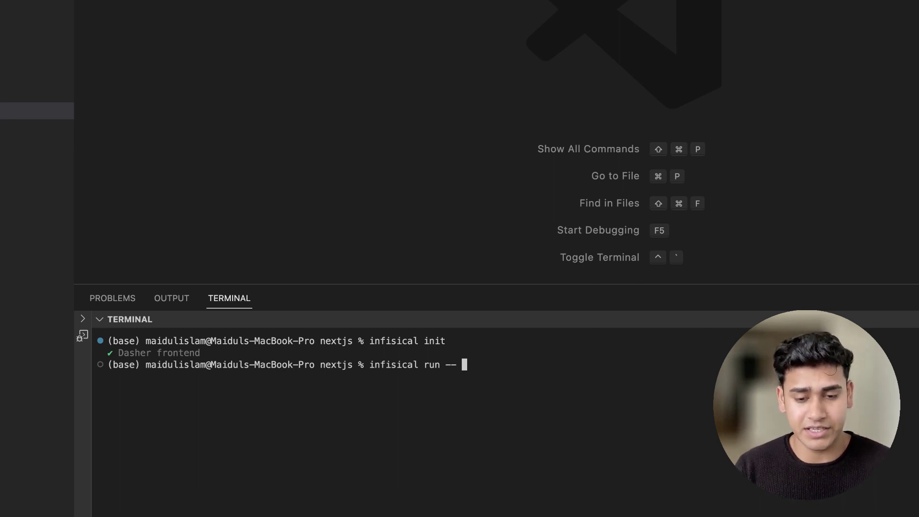
type("n")
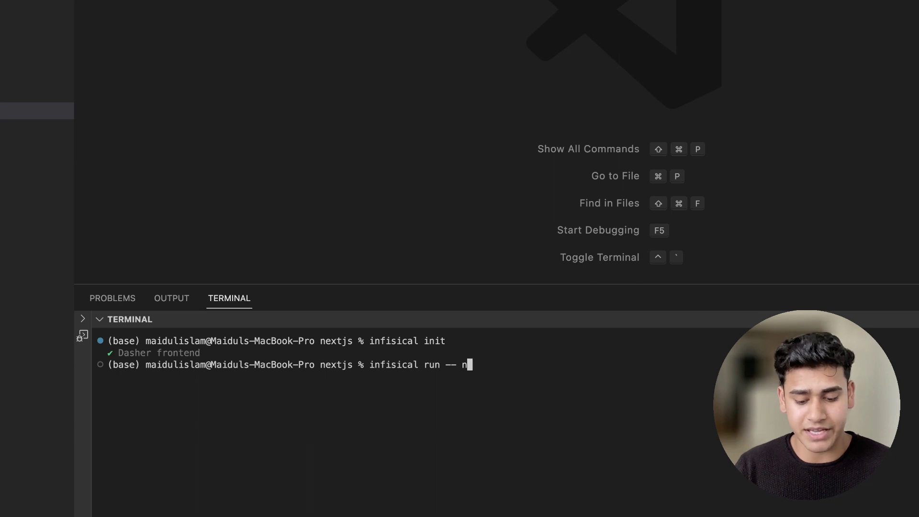
type("pm run de")
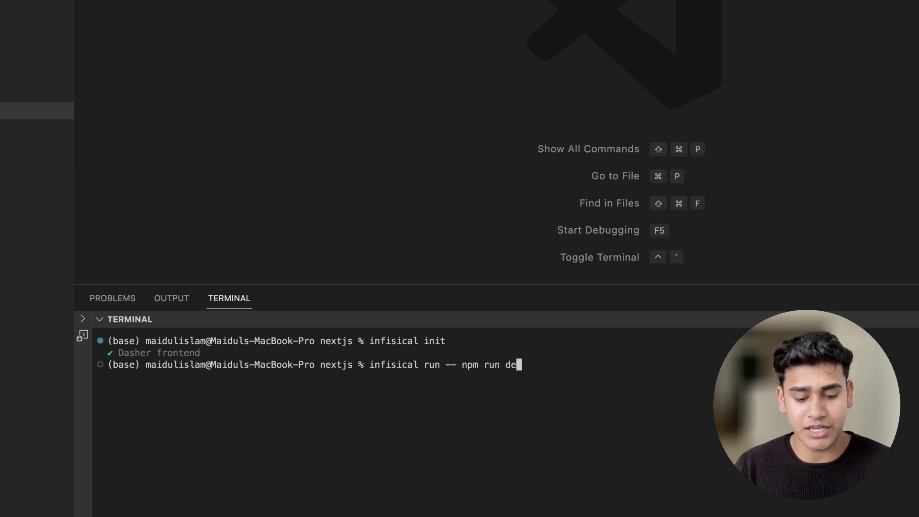
type("v")
- Start the Next.js dev server with 'infisical run -- npm run dev'
key("Return")
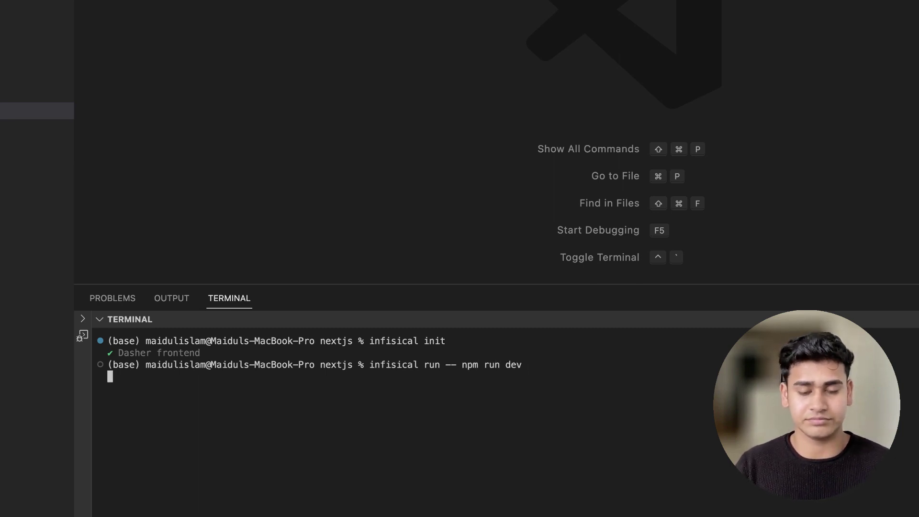